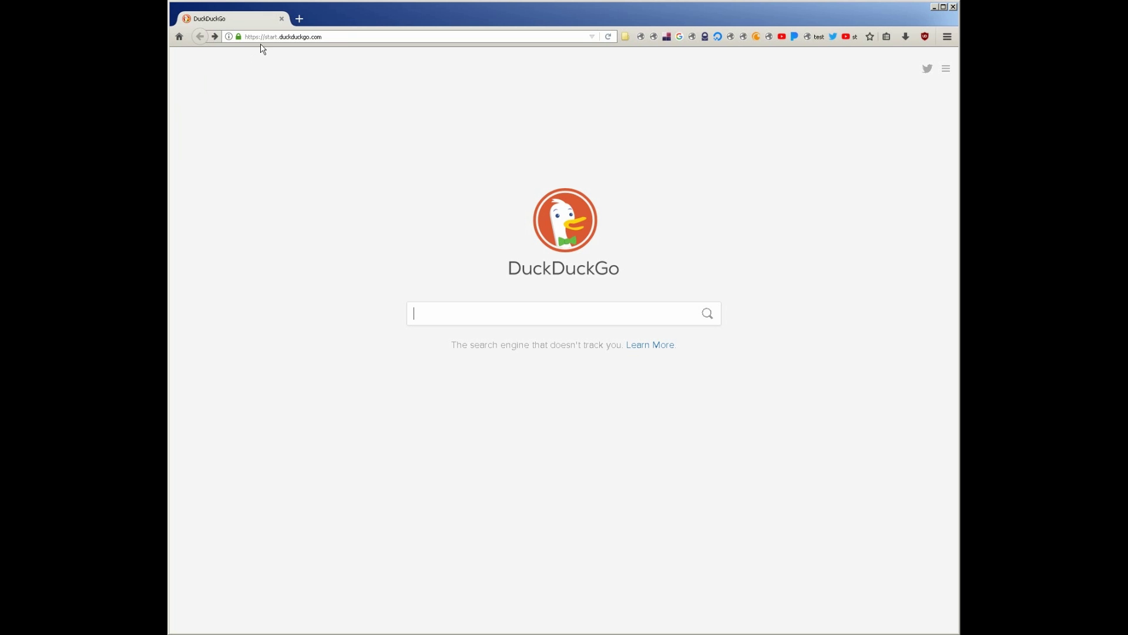
pyautogui.doubleClick(331, 34)
pyautogui.press('BackSpace')
pyautogui.hotkey('ctrl', 'a')
pyautogui.press('BackSpace')
pyautogui.write('www.fou')
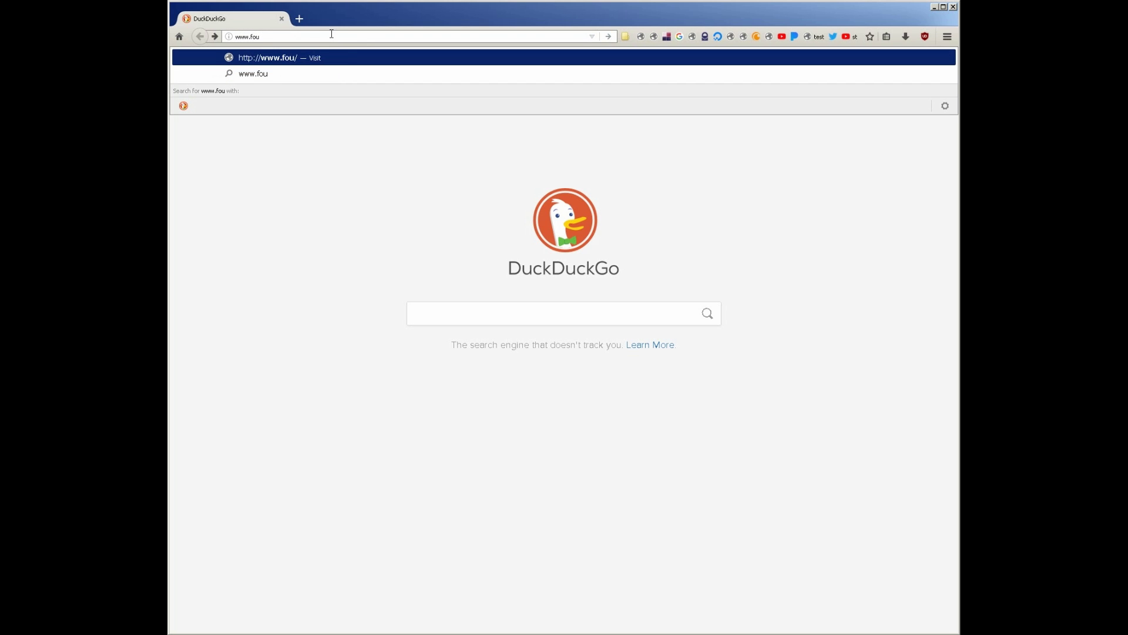
pyautogui.write('csrite.com')
pyautogui.press('Return')
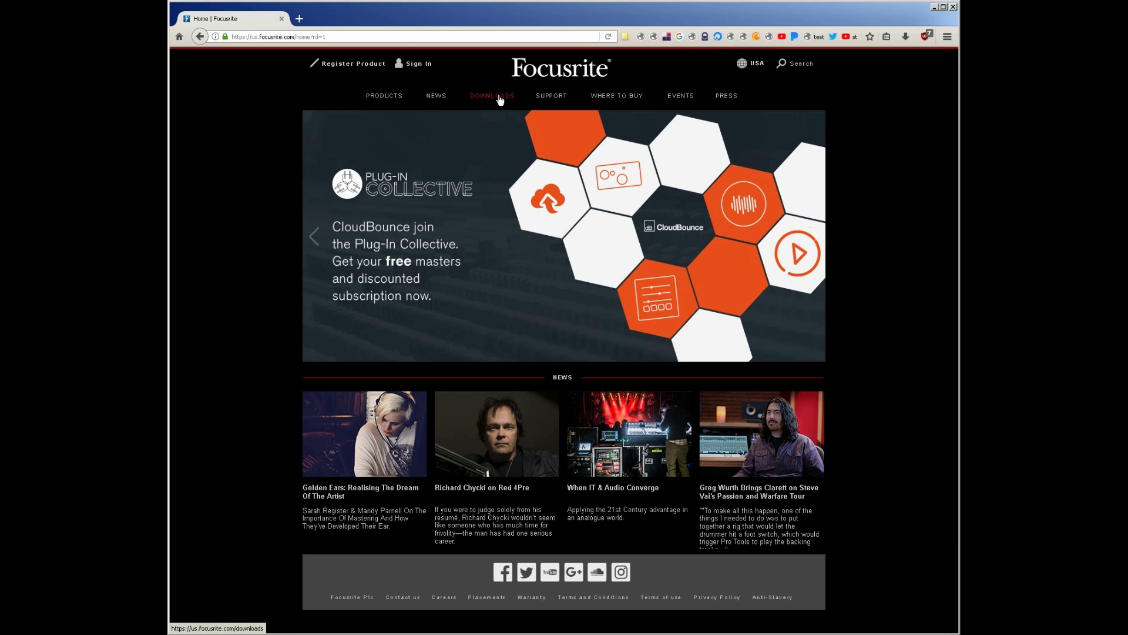
# On the Focusrite downloads page, choose Scarlett Solo [2nd Gen] as the product.
pyautogui.click(493, 96)
pyautogui.click(421, 159)
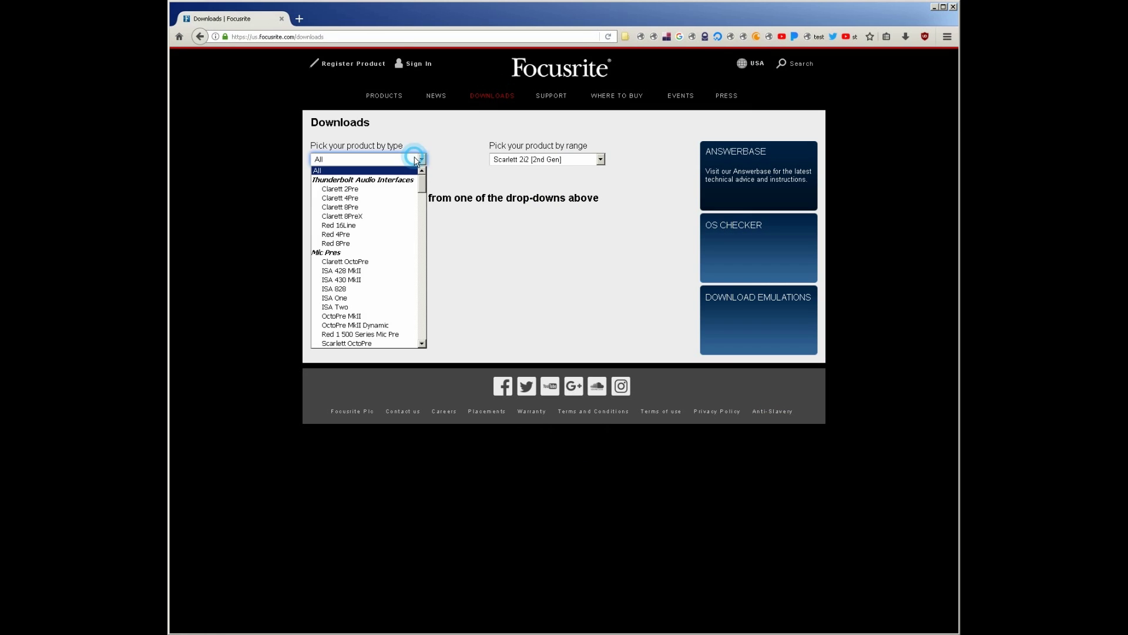
pyautogui.scroll(-3, 399, 254)
pyautogui.scroll(-5, 402, 257)
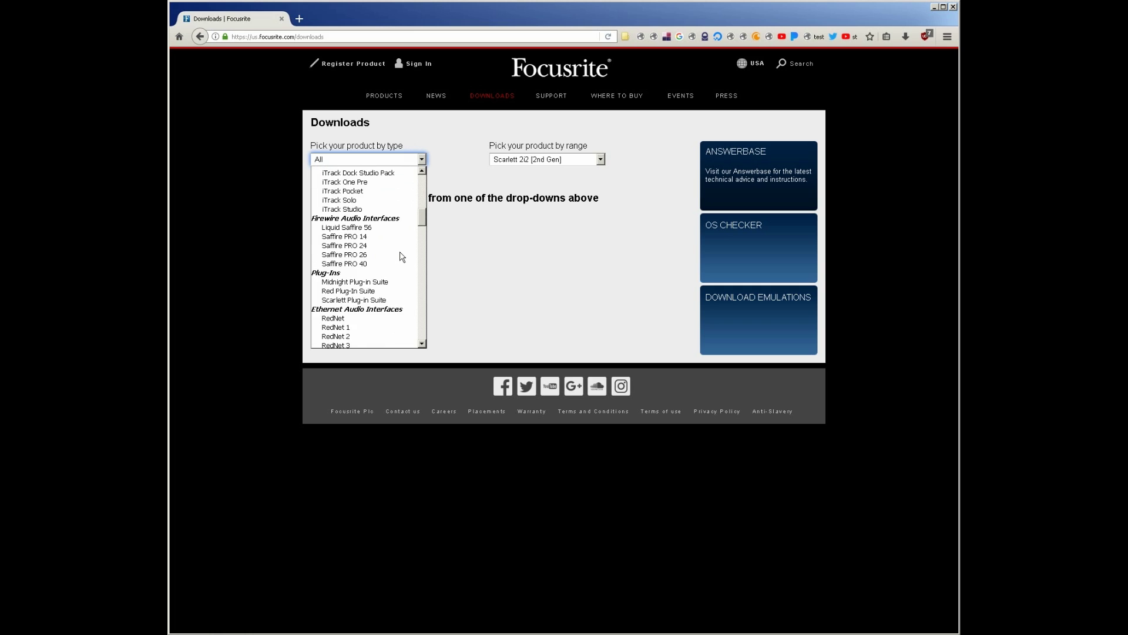
pyautogui.scroll(-5, 402, 257)
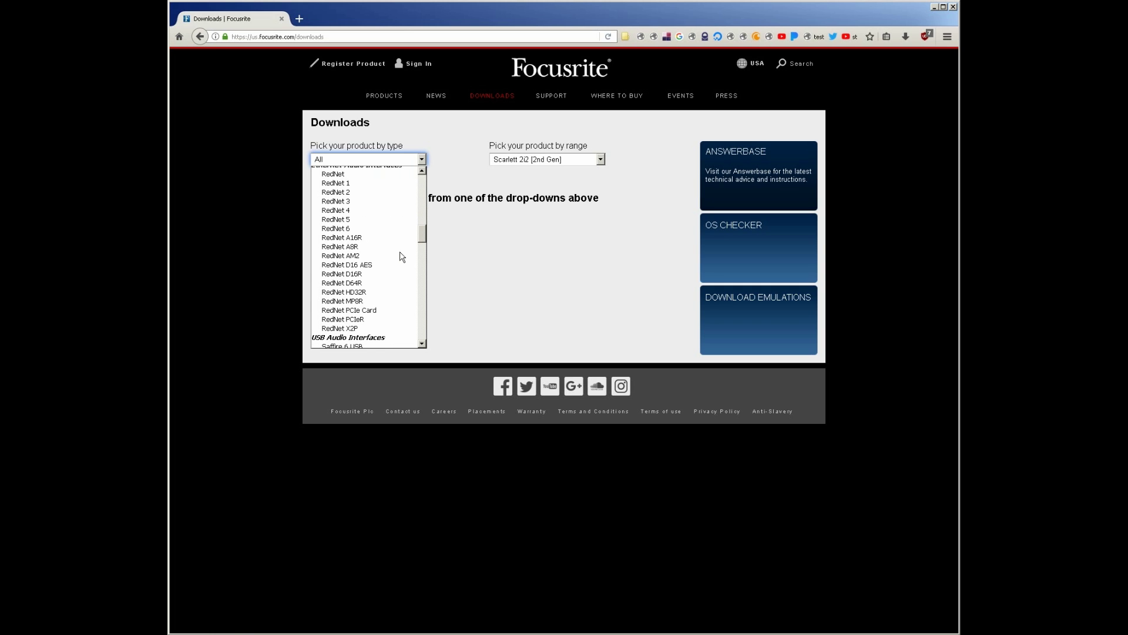
pyautogui.scroll(-10, 402, 257)
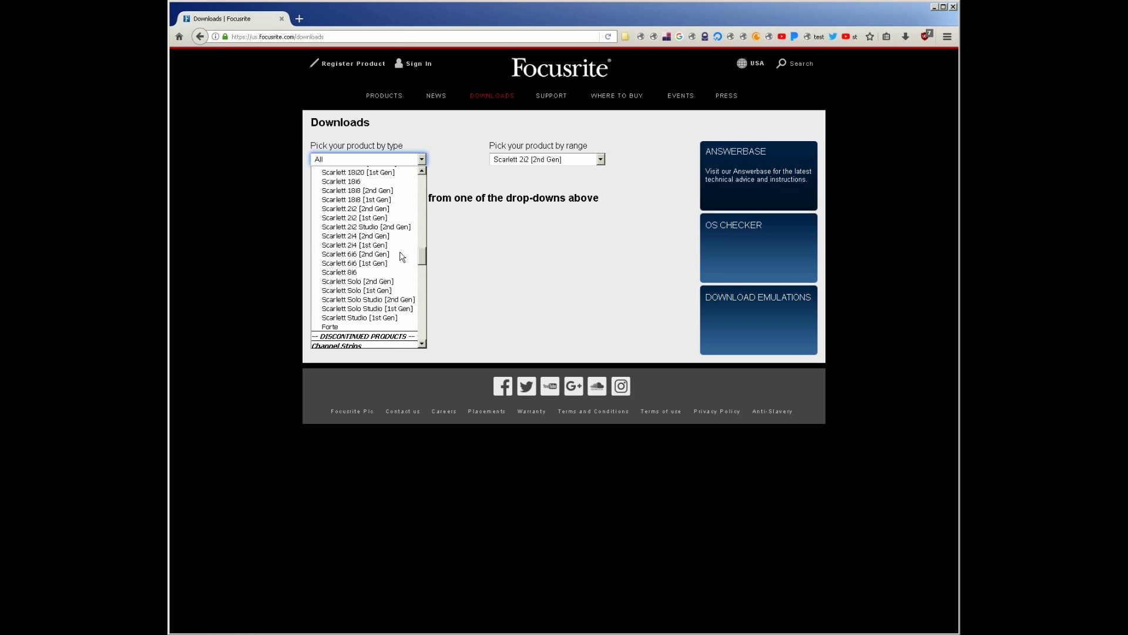
pyautogui.click(386, 282)
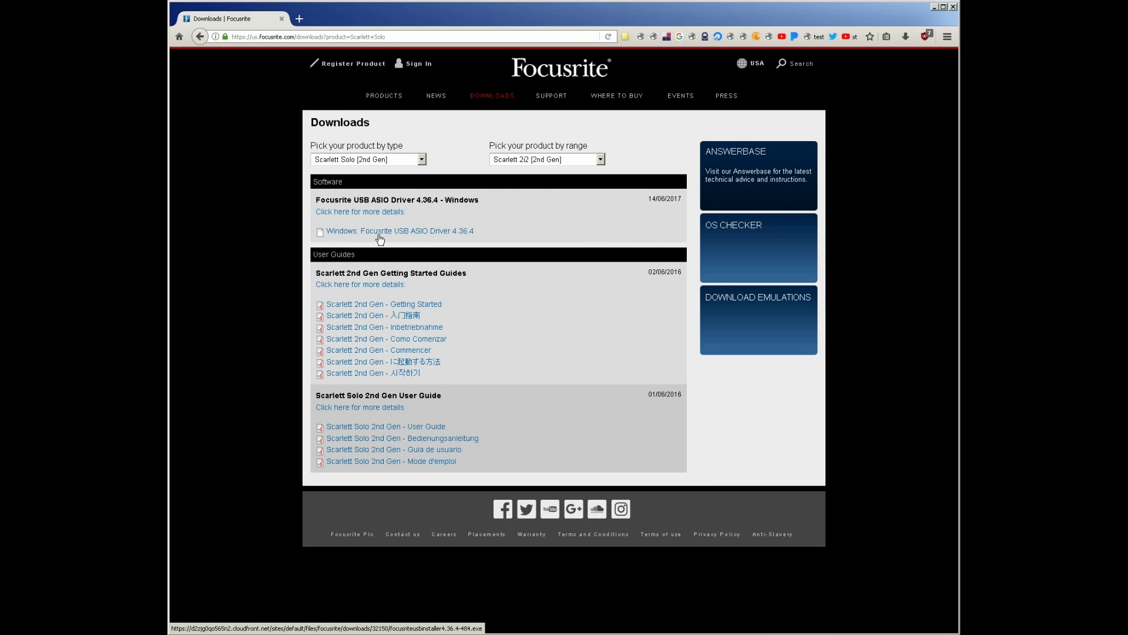
# Download the Windows USB ASIO Driver 4.36.4 installer and save it to the desktop.
pyautogui.click(364, 235)
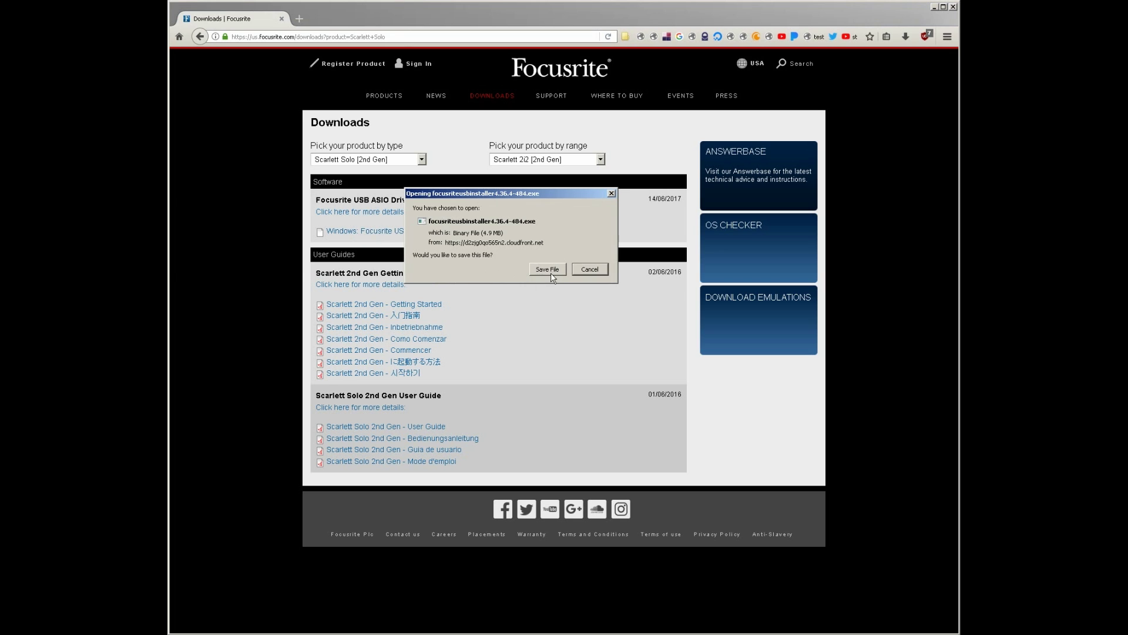
pyautogui.click(551, 270)
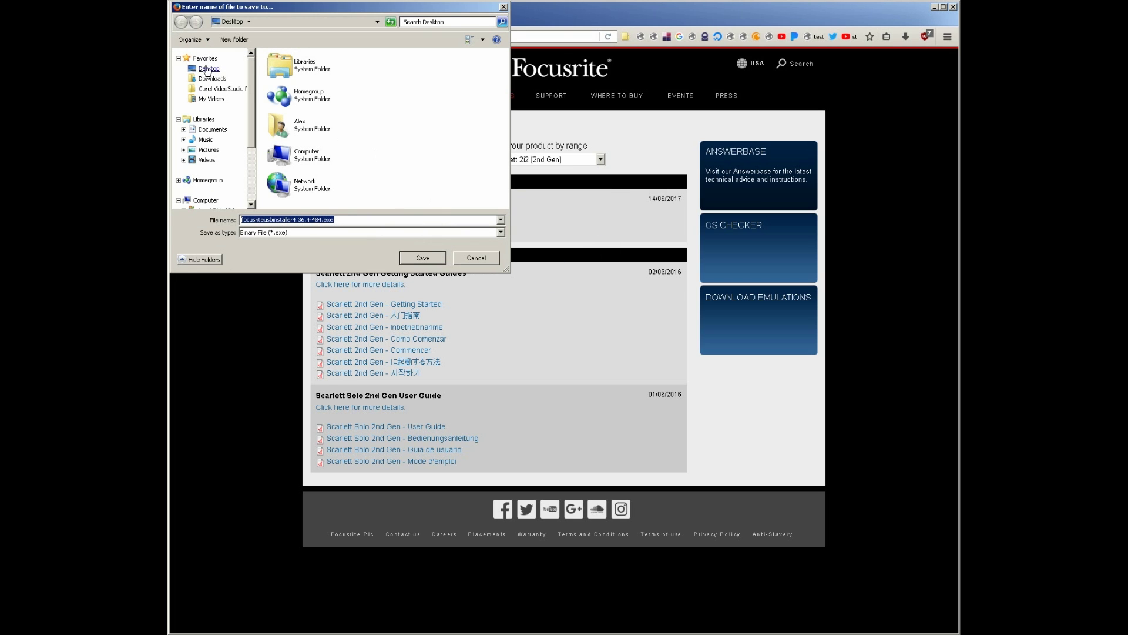
pyautogui.click(436, 259)
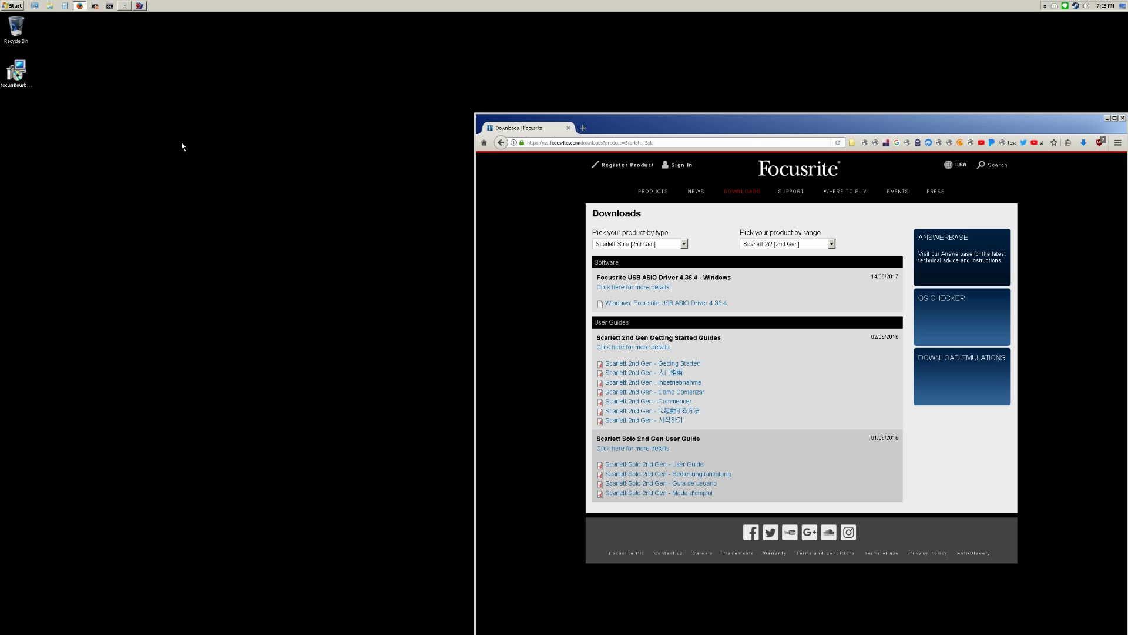
# Run the Focusrite USB driver installer and install it to the default folder.
pyautogui.doubleClick(17, 71)
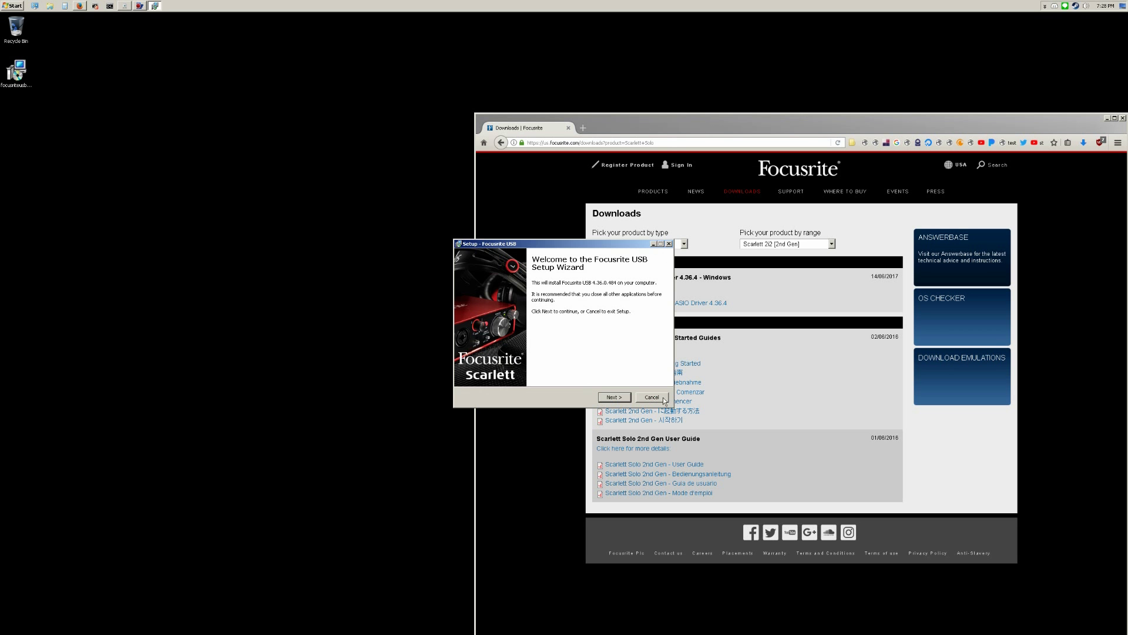
pyautogui.click(620, 396)
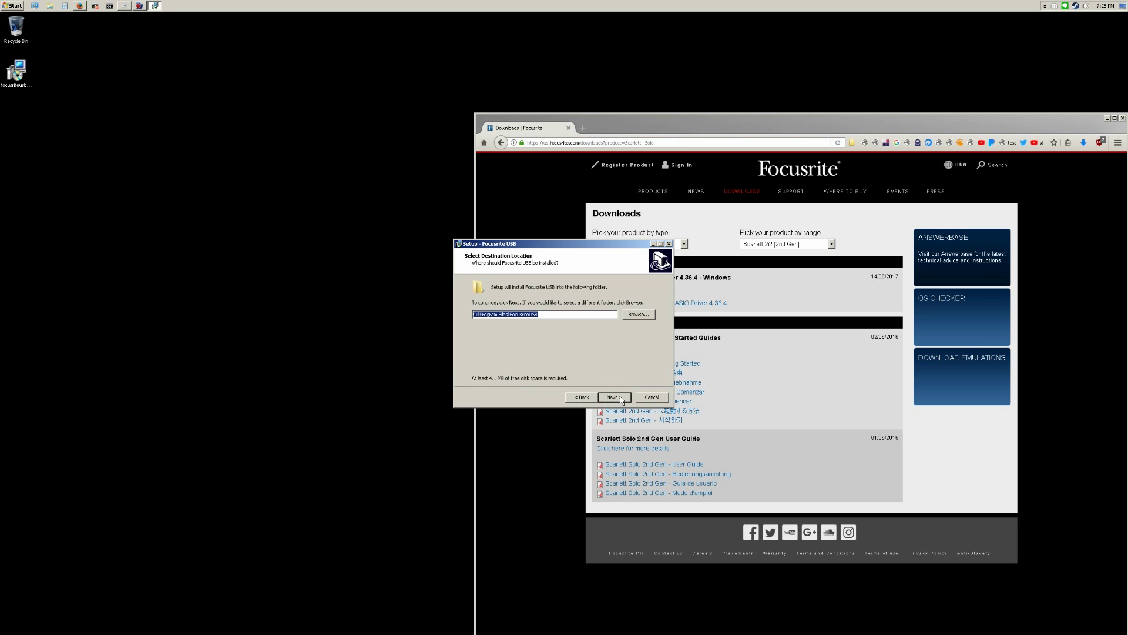
pyautogui.click(617, 397)
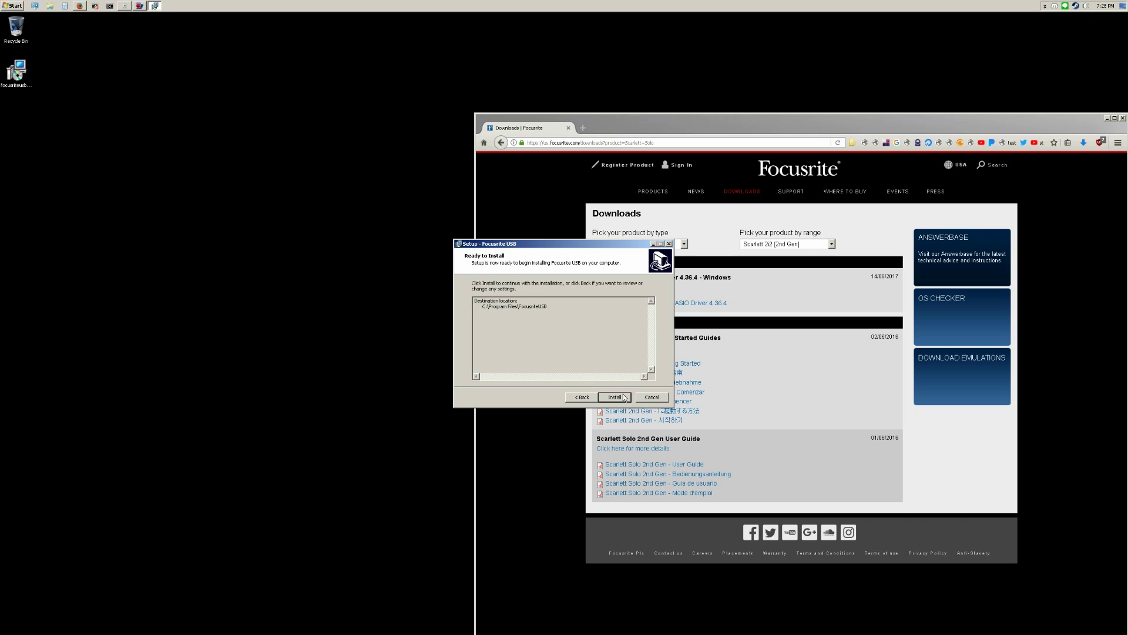
pyautogui.click(622, 401)
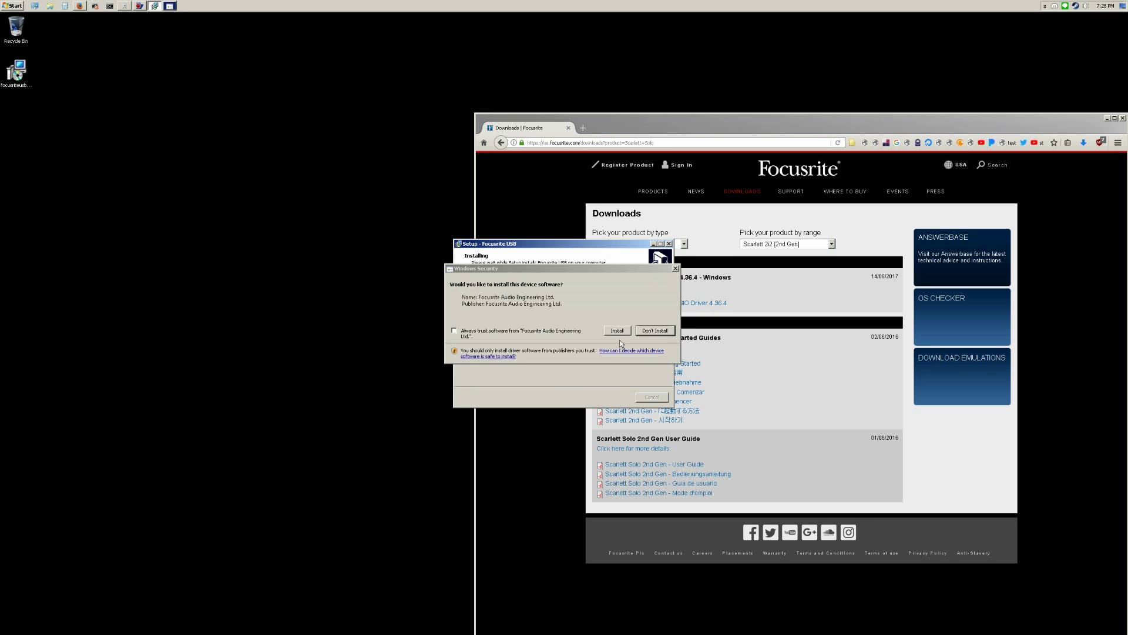
# Approve the Focusrite device software prompts, choose to restart later, and finish setup.
pyautogui.click(622, 331)
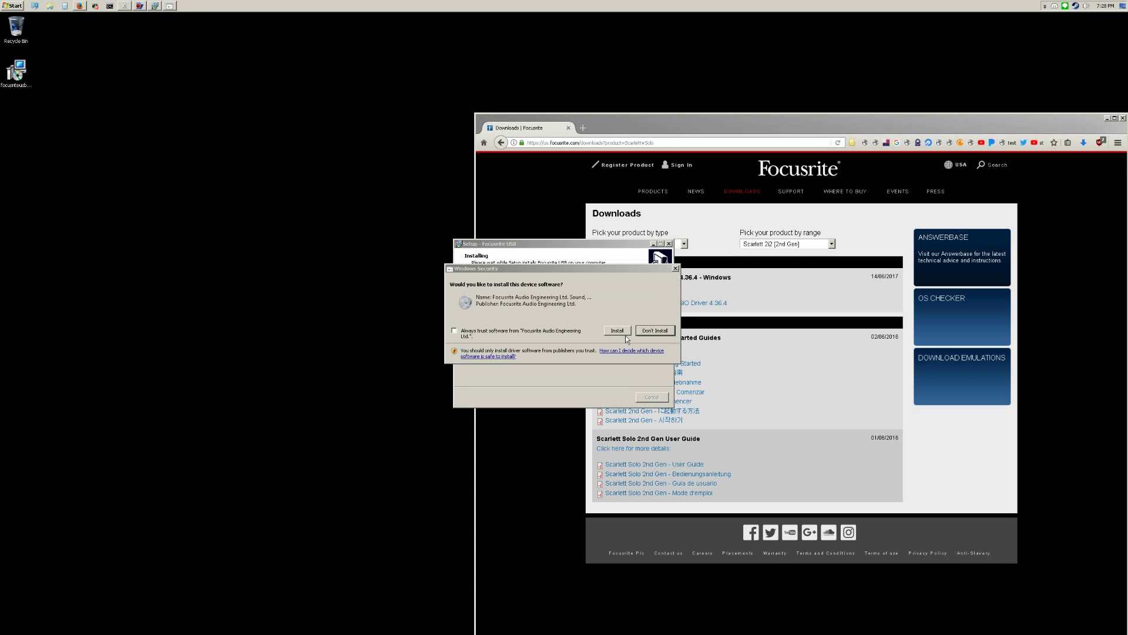
pyautogui.click(615, 332)
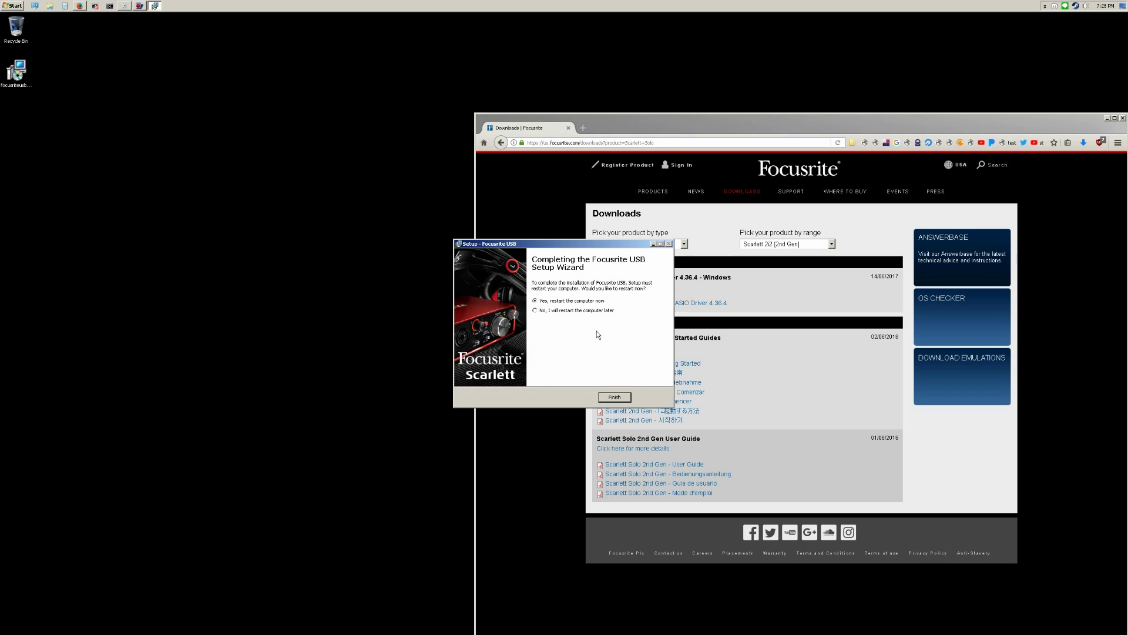
pyautogui.click(549, 311)
pyautogui.click(615, 398)
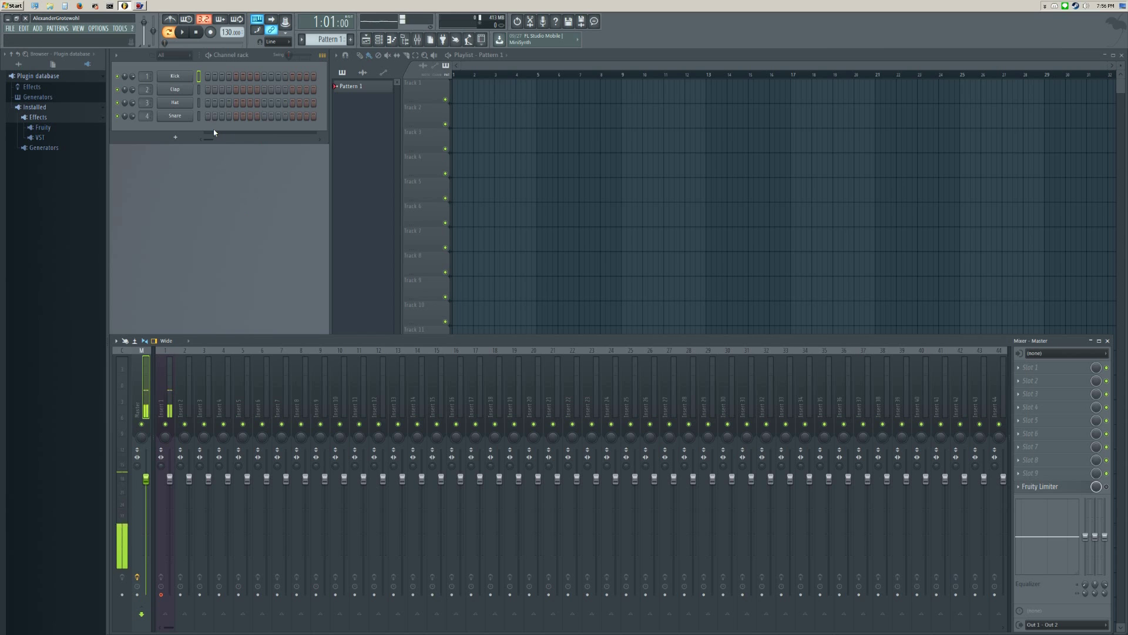
# Open Audio settings, briefly view the FL Studio ASIO panel, then list available devices.
pyautogui.click(99, 29)
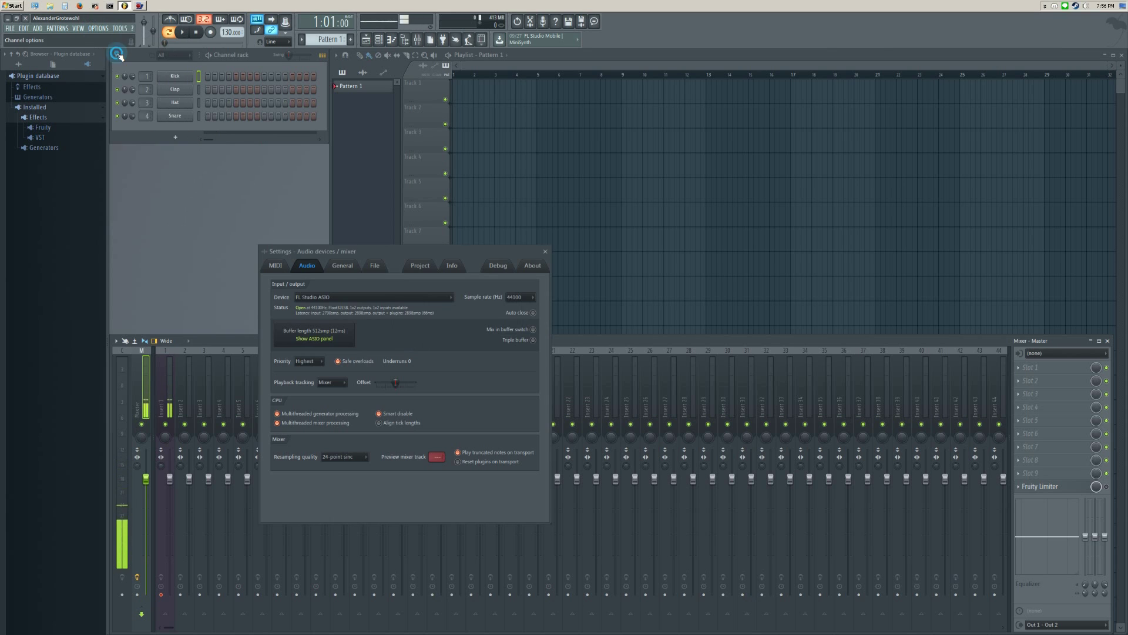
pyautogui.click(110, 53)
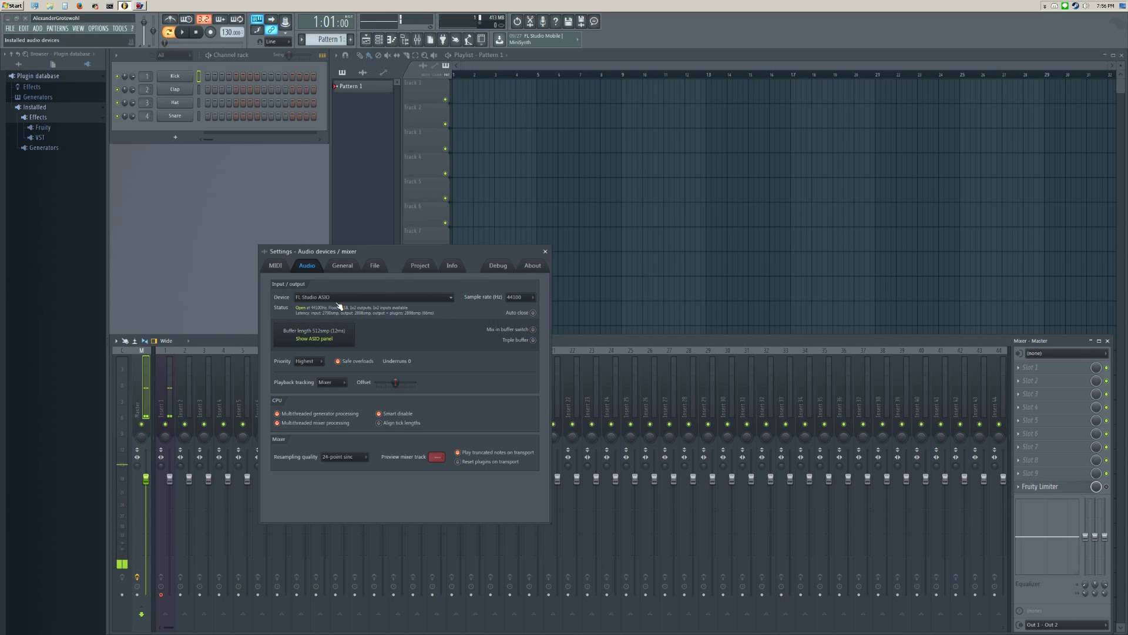
pyautogui.click(337, 333)
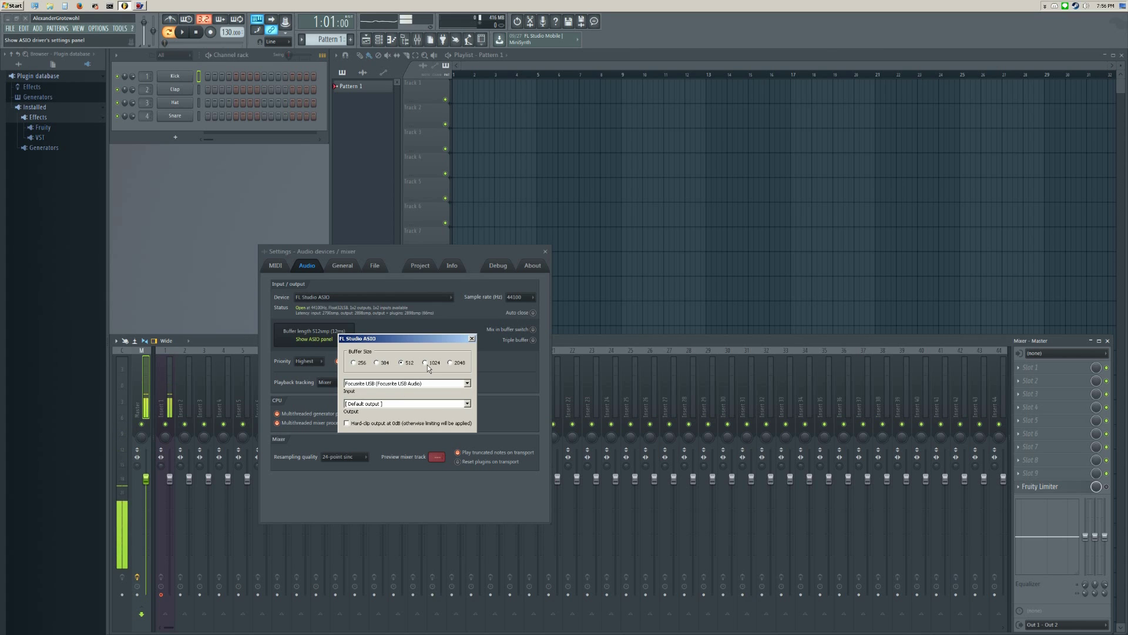
pyautogui.click(472, 339)
pyautogui.click(370, 298)
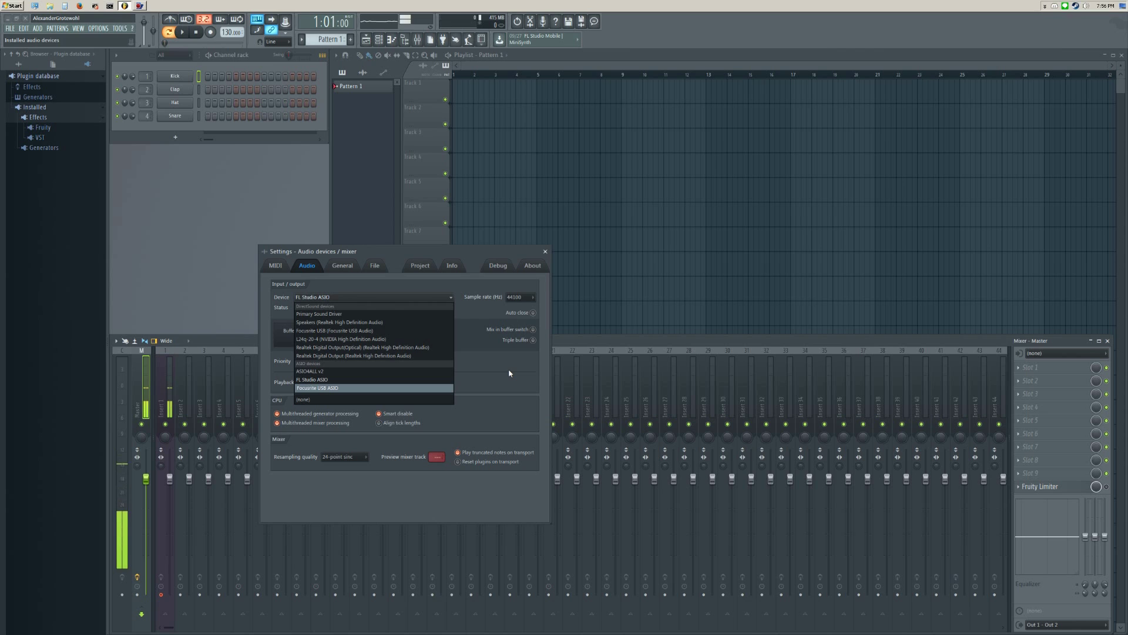
# Select Focusrite USB ASIO as the audio device in the Device dropdown.
pyautogui.click(506, 383)
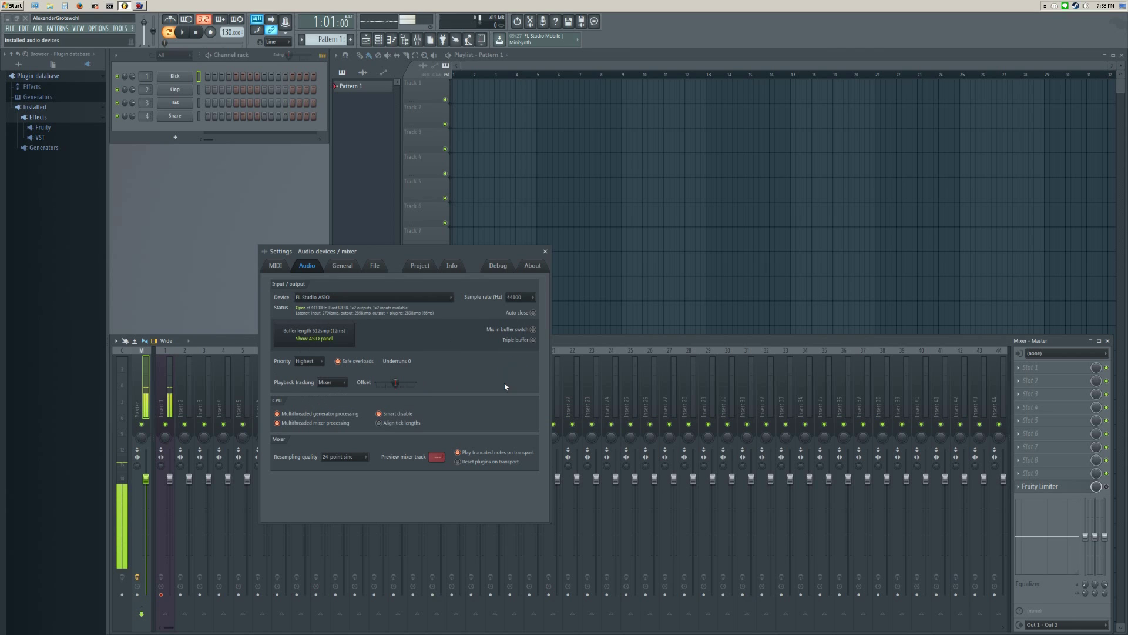
pyautogui.click(341, 298)
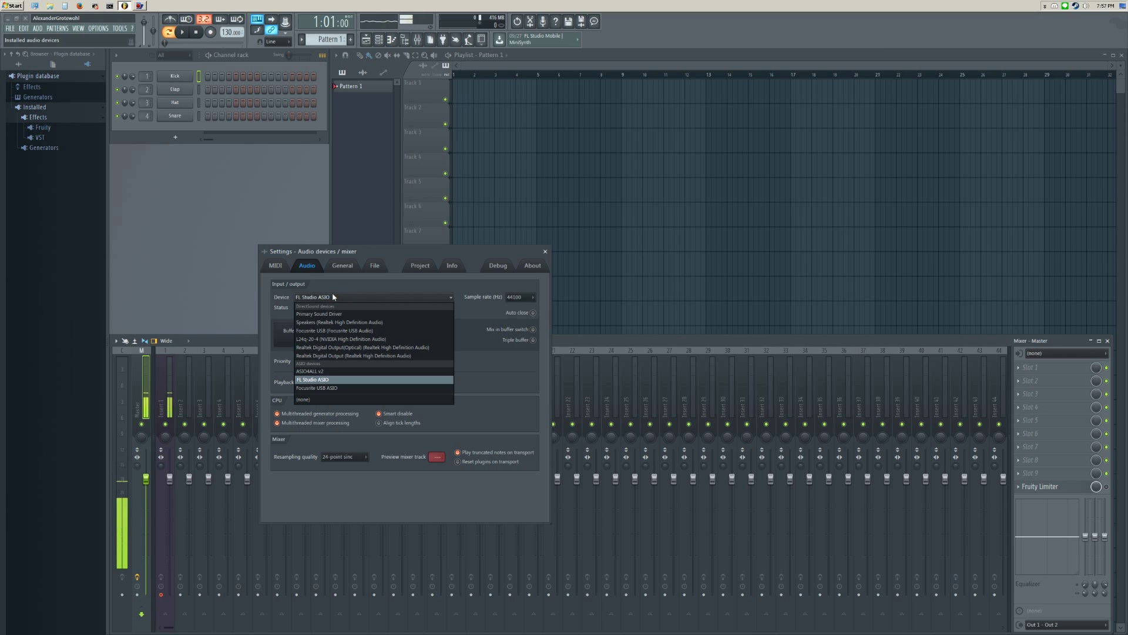
pyautogui.click(326, 388)
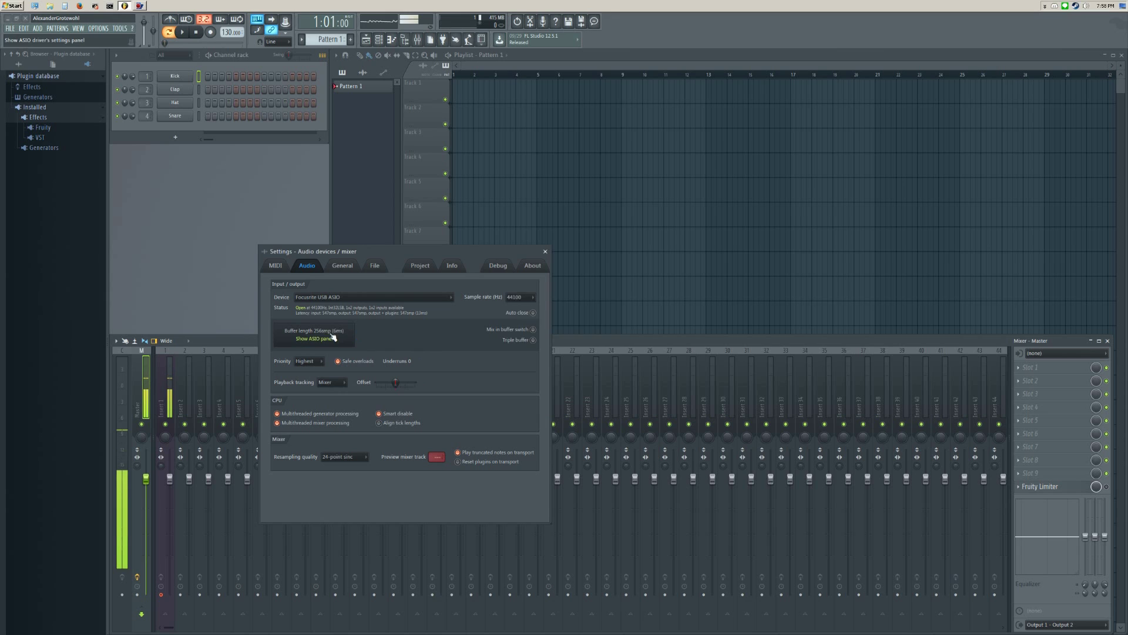
# Keep the Focusrite ASIO buffer at 256 samples, close settings, and select mixer Insert 1.
pyautogui.click(314, 339)
pyautogui.click(604, 333)
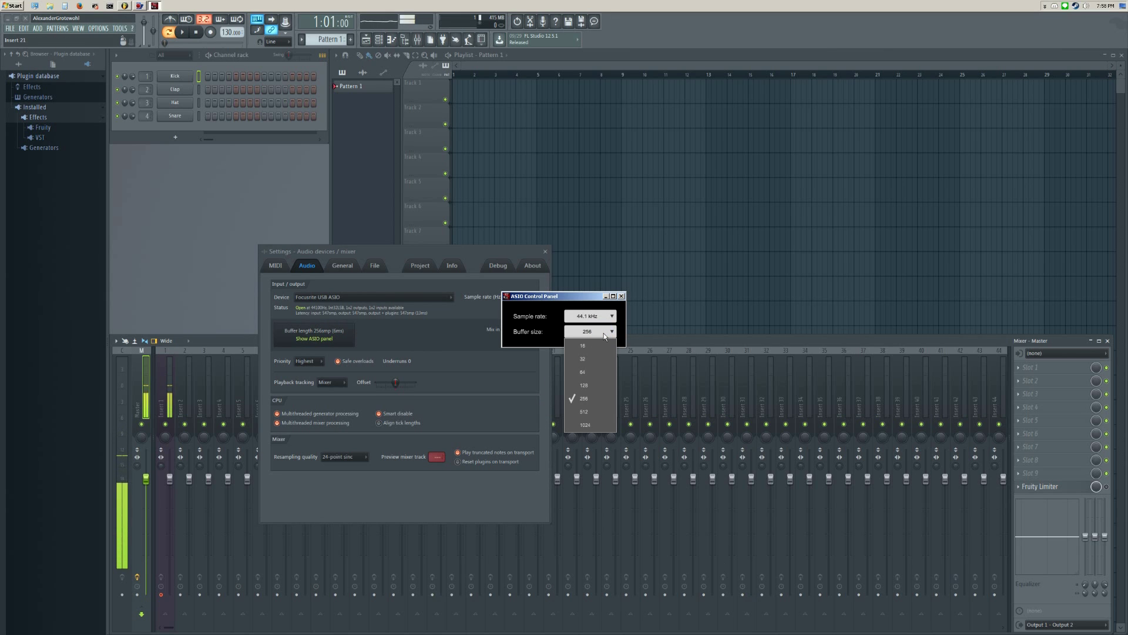
pyautogui.click(585, 385)
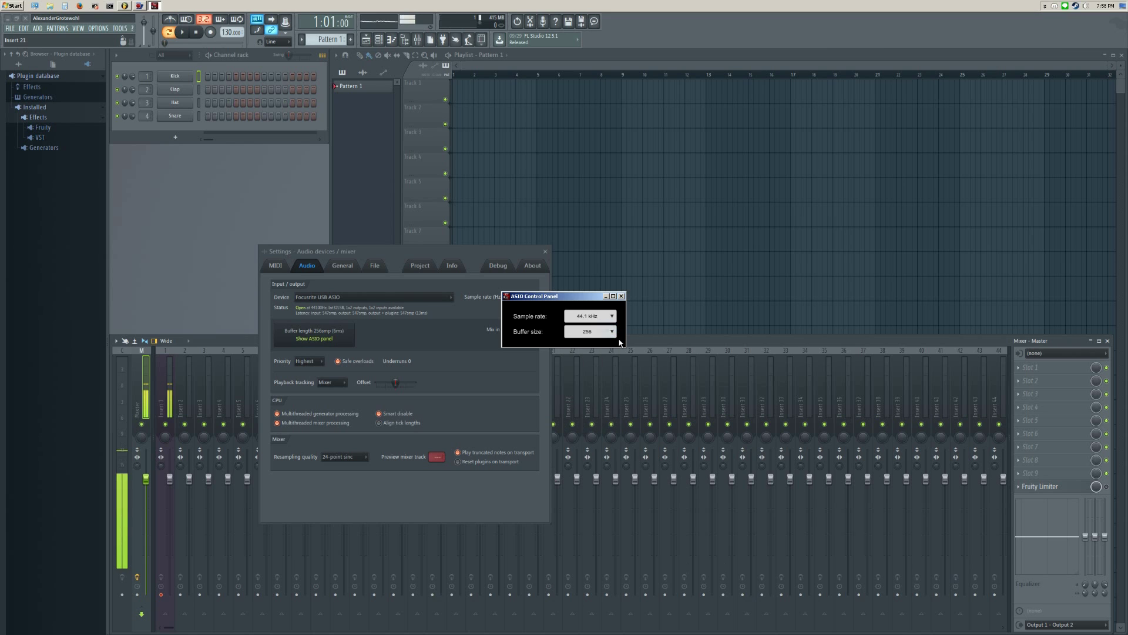
pyautogui.click(621, 295)
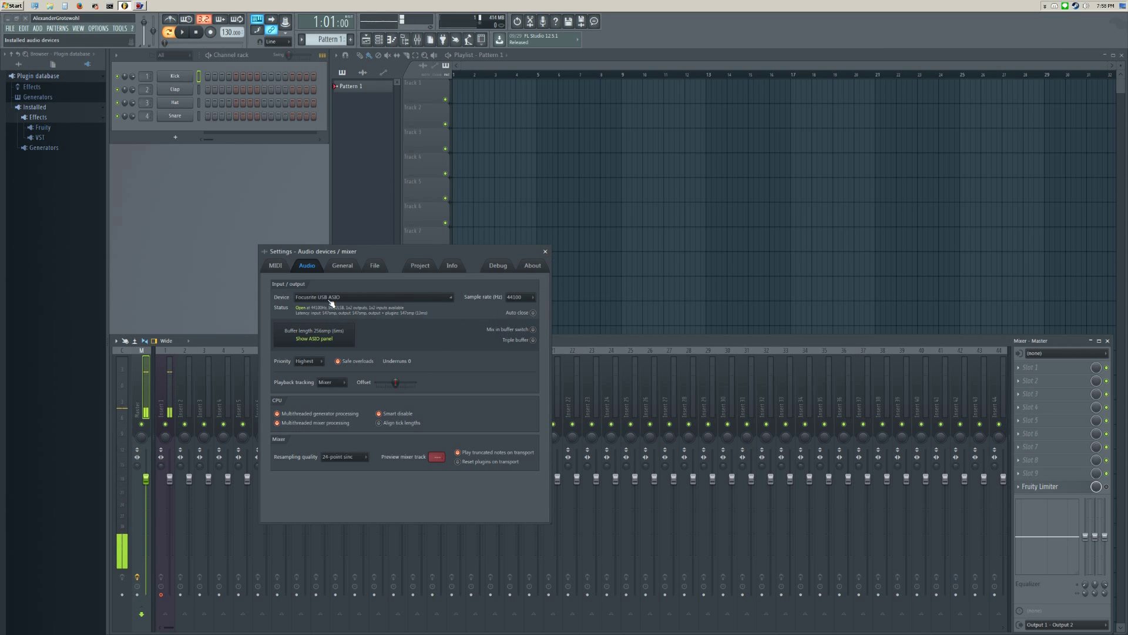
pyautogui.click(546, 252)
pyautogui.click(166, 366)
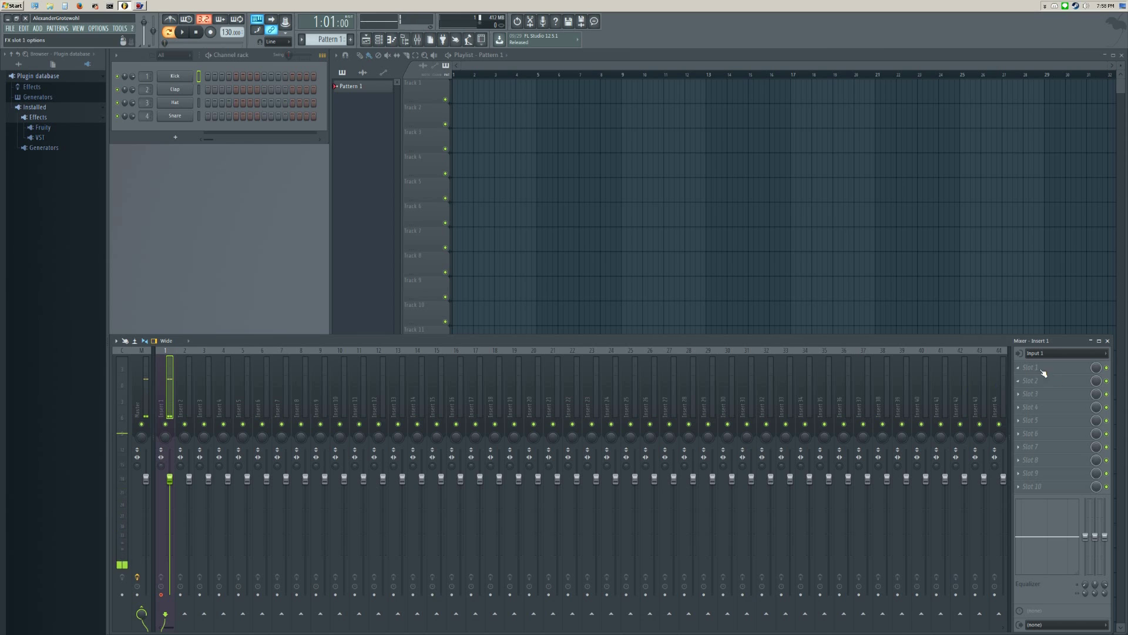
pyautogui.click(1061, 357)
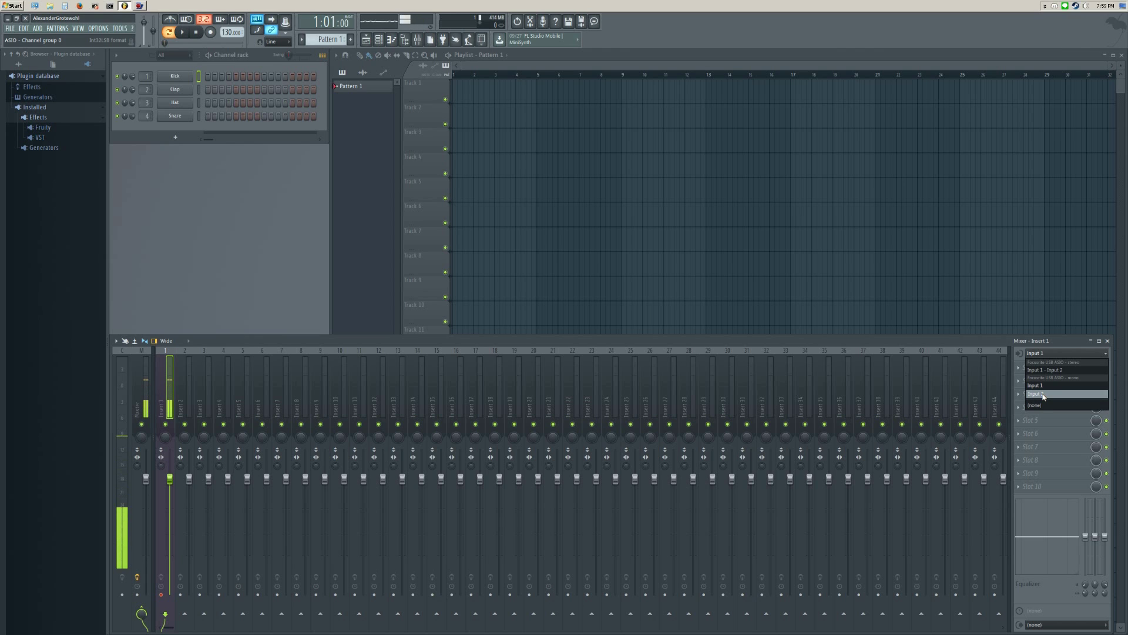
pyautogui.click(1044, 385)
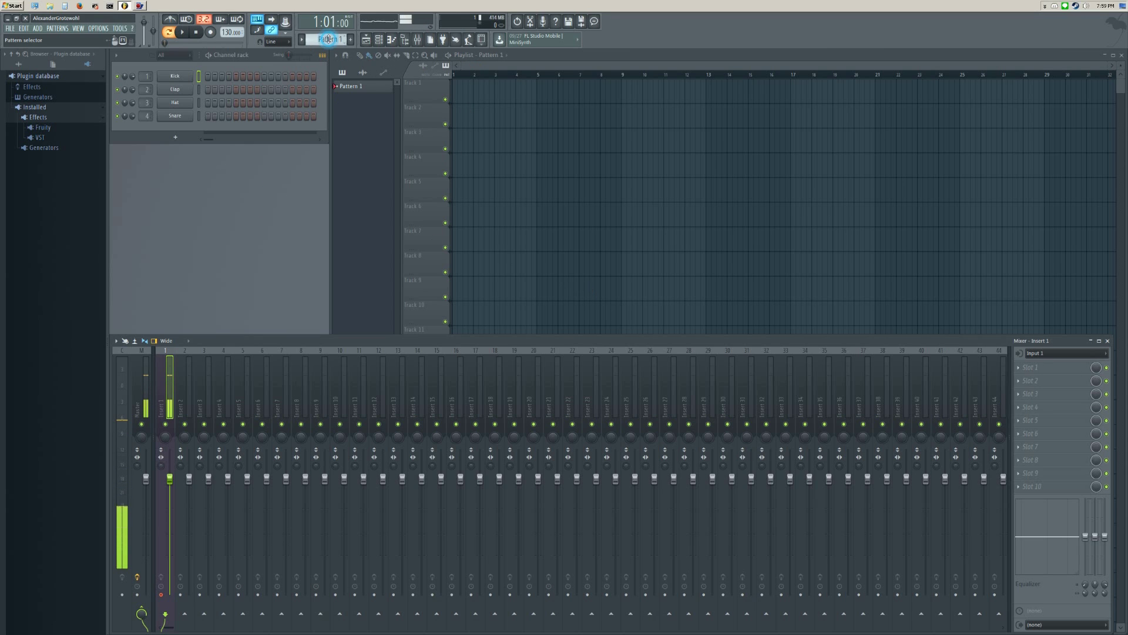
# Arm recording to bring up the Recording dialog's choice of what to record.
pyautogui.click(303, 39)
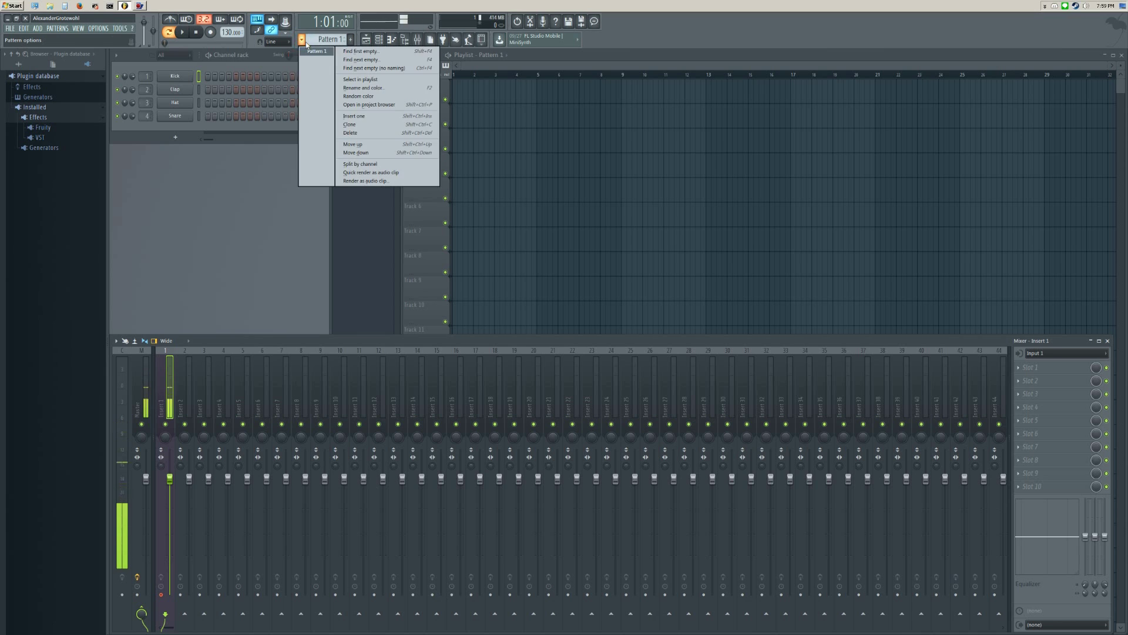
pyautogui.click(306, 44)
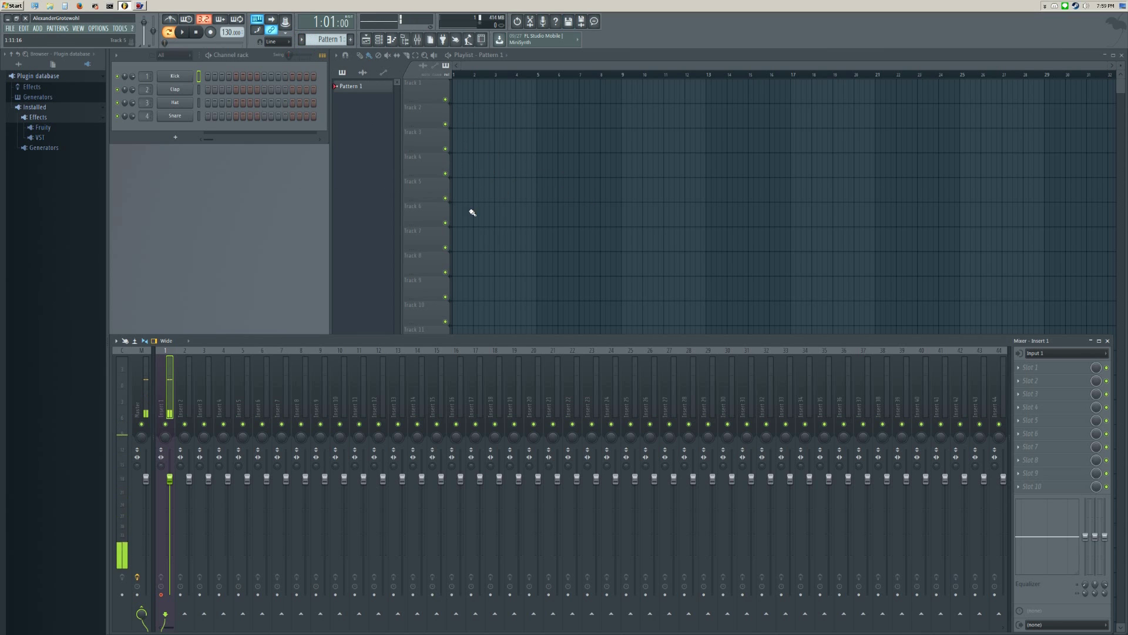
pyautogui.click(211, 33)
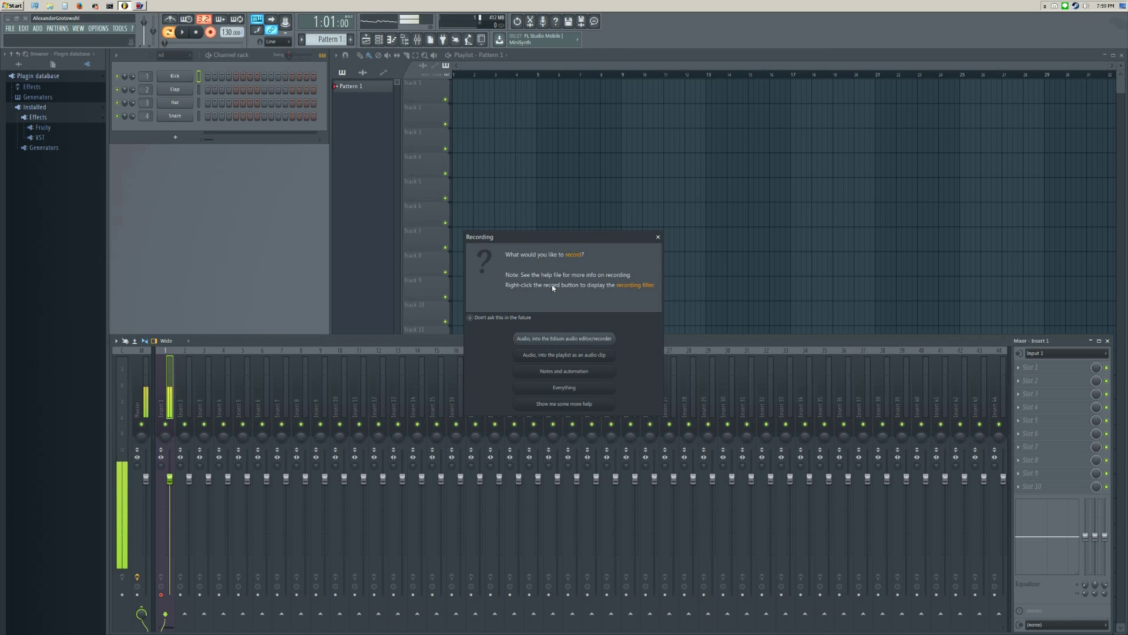
# Record the mic into the playlist as an audio clip, then stop and disarm recording.
pyautogui.click(546, 356)
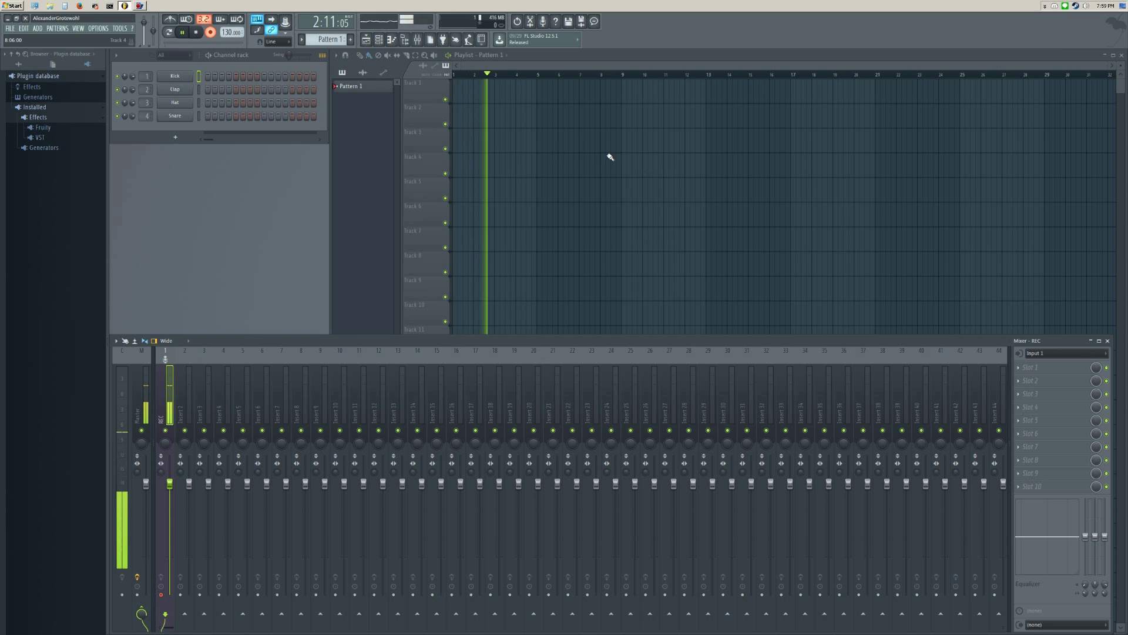
pyautogui.click(197, 33)
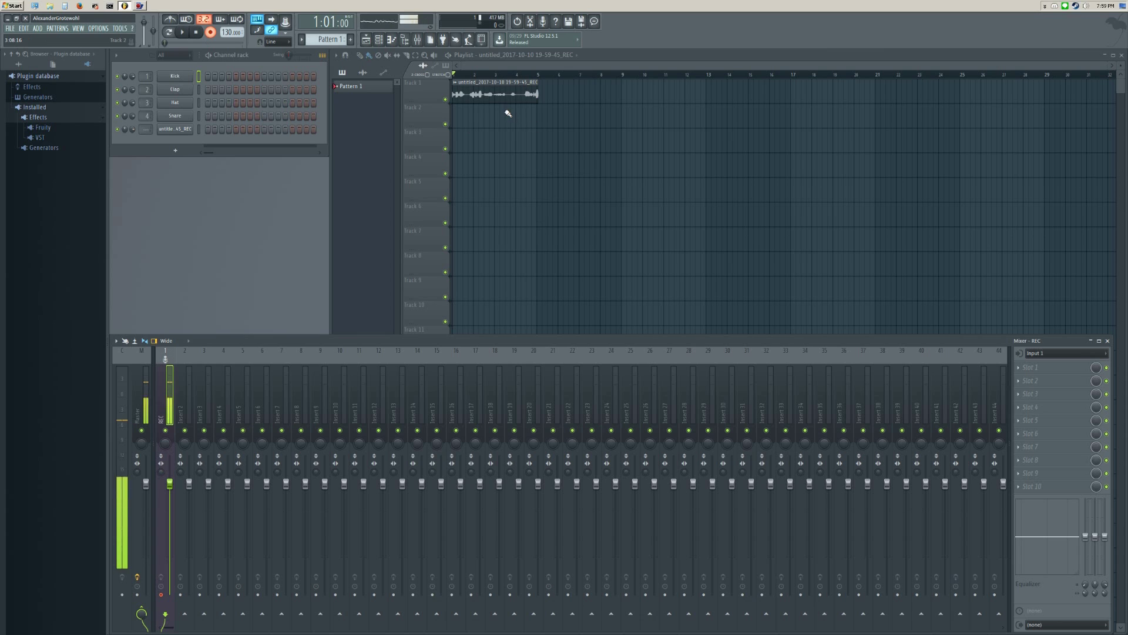
pyautogui.press('r')
# Play back the recorded clip, stop it, and select mixer Insert 2.
pyautogui.click(184, 37)
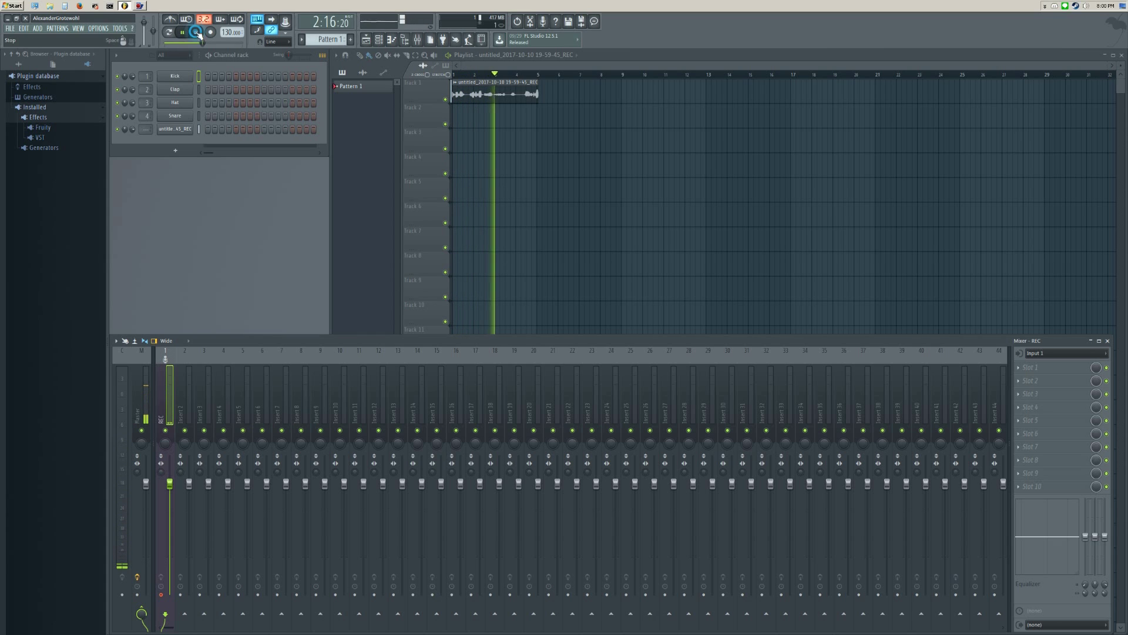
pyautogui.click(197, 32)
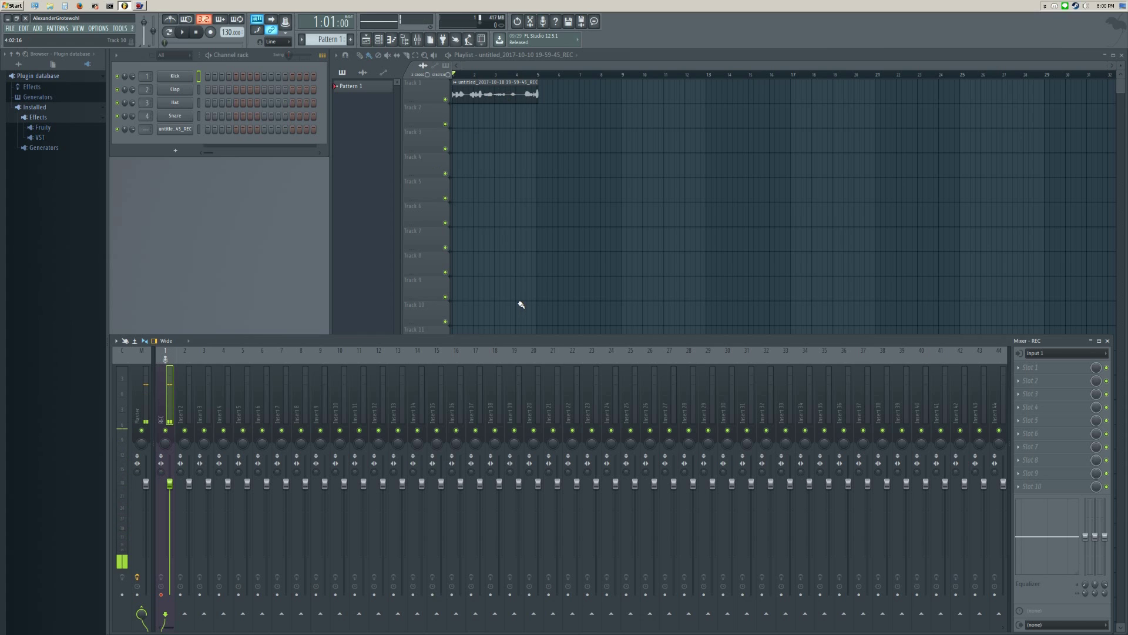
pyautogui.click(180, 380)
# Set the REC clip channel's TRACK knob to 2 and open Insert 2's Slot 1 effect list.
pyautogui.click(166, 379)
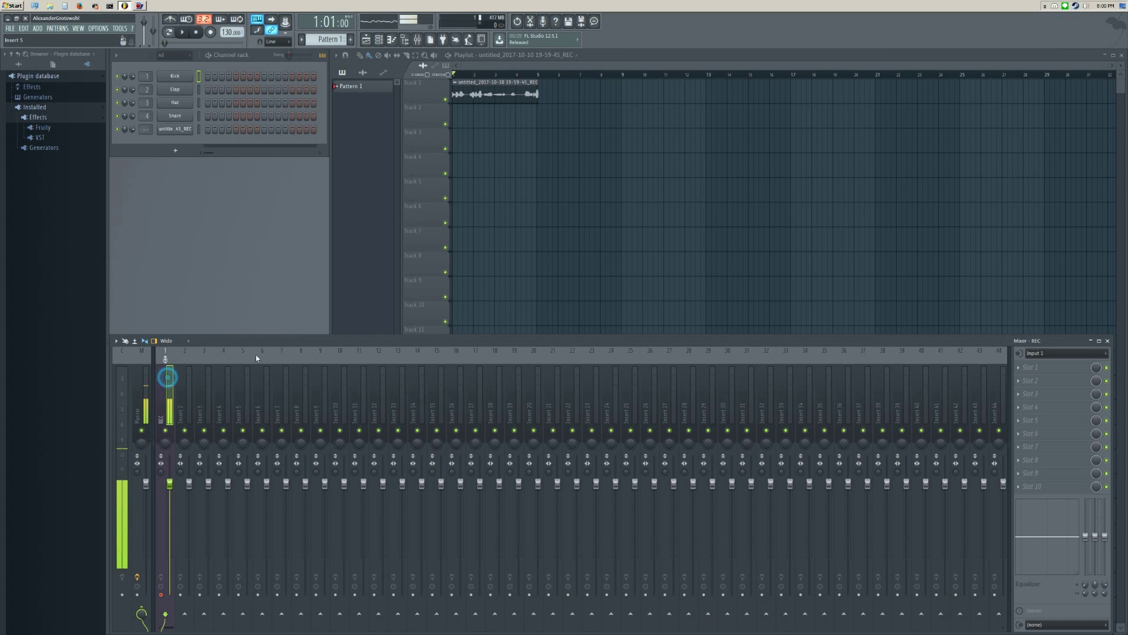
pyautogui.click(175, 129)
pyautogui.moveTo(429, 189); pyautogui.dragTo(429, 177)
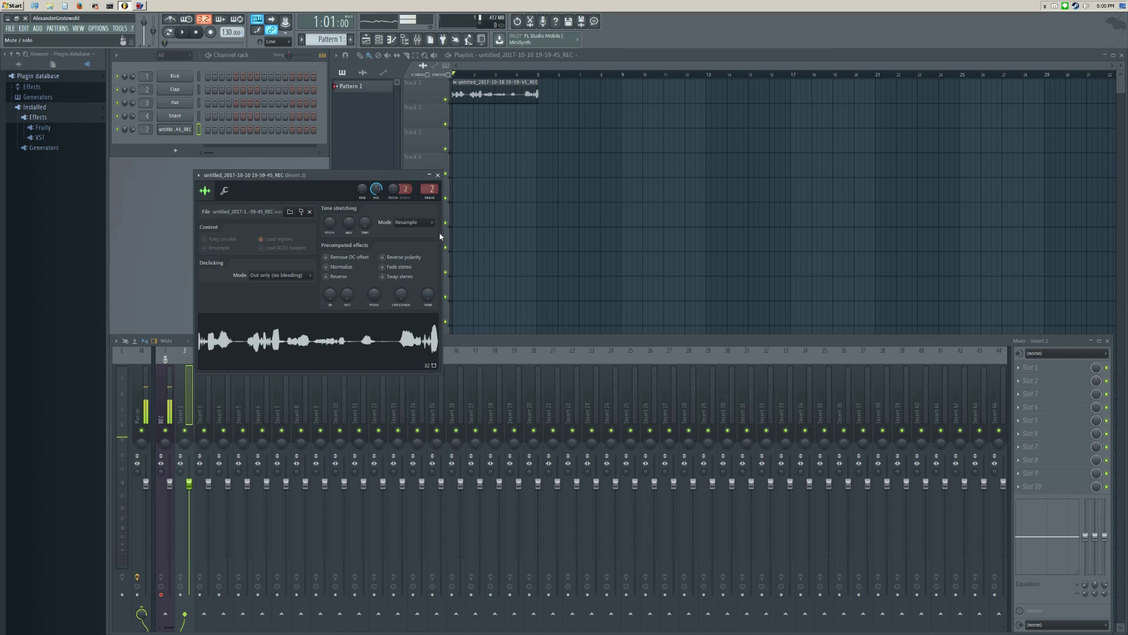
pyautogui.click(438, 175)
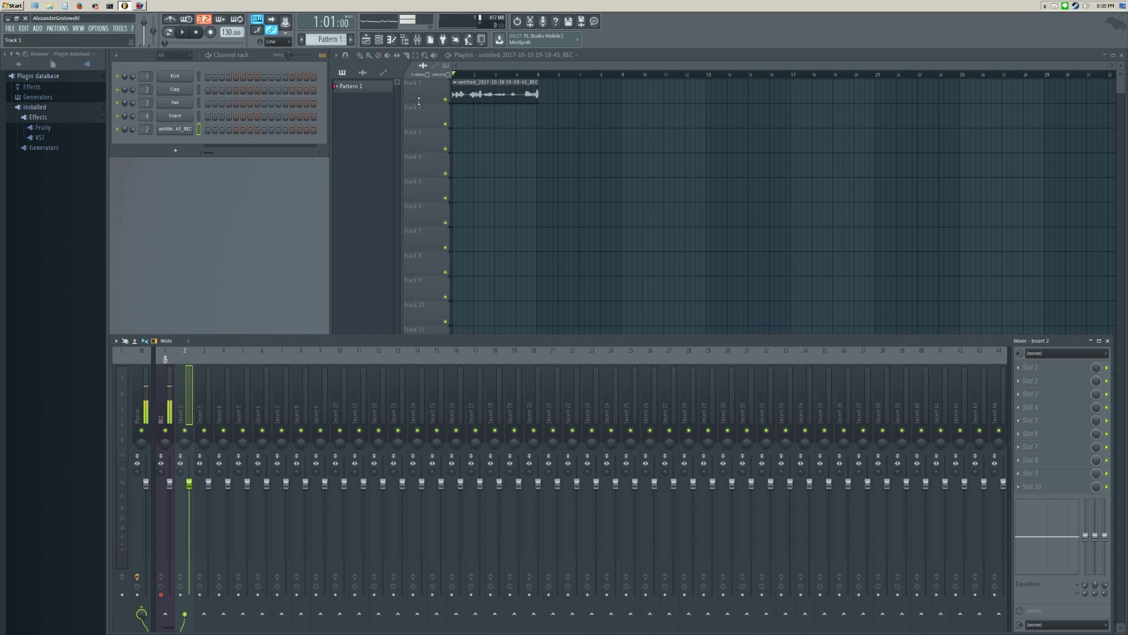
pyautogui.click(1024, 369)
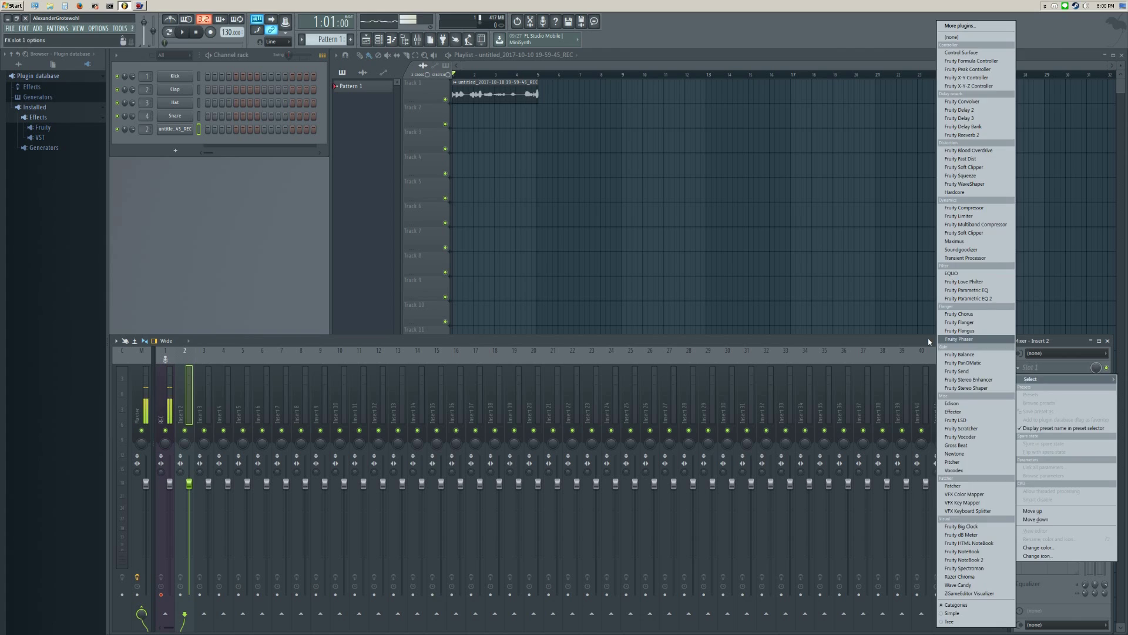
# Dismiss the Slot 1 plugin list without loading any effect.
pyautogui.click(952, 340)
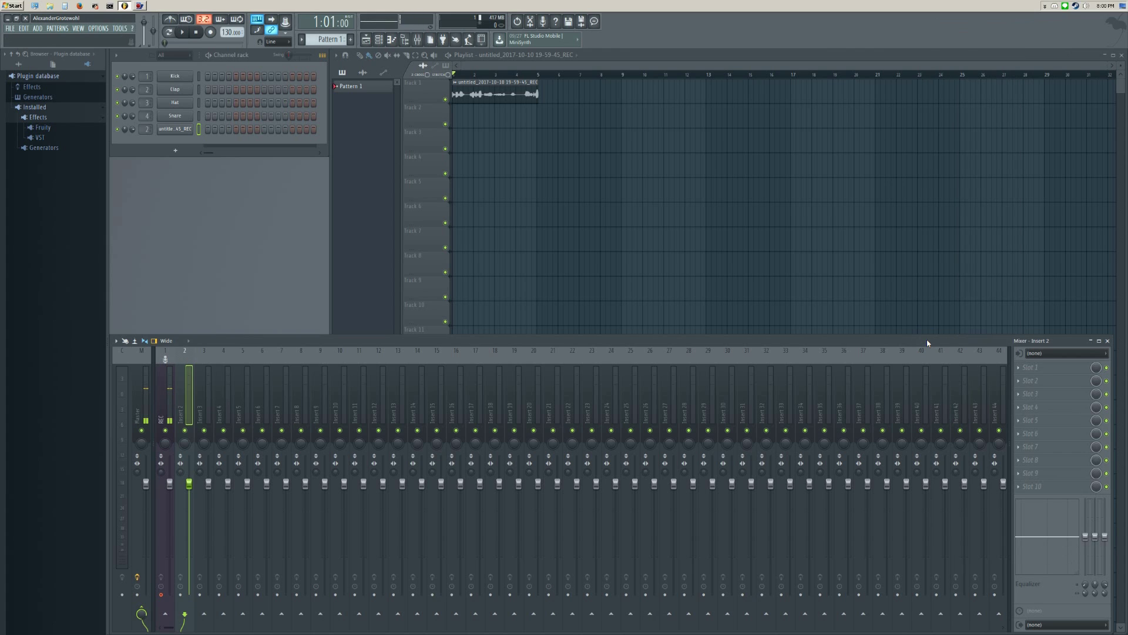